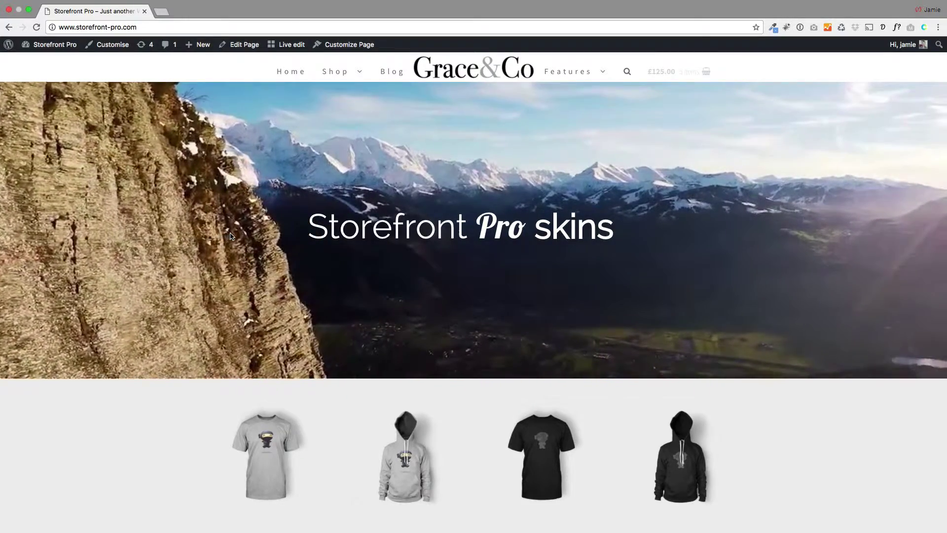
Apply the saved 1/100 skin from the Customizer's skins list and preview it
{"action": "left_click", "coordinate": [112, 47]}
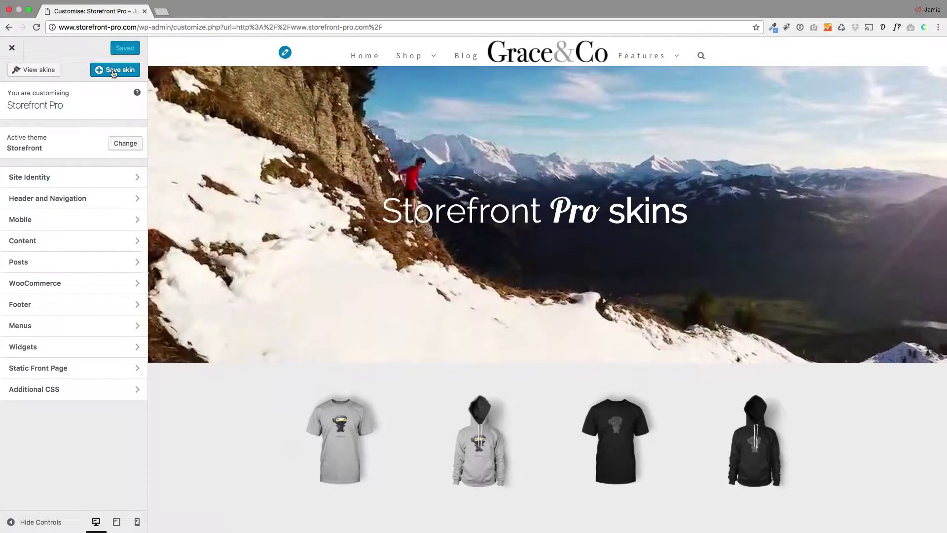
{"action": "left_click", "coordinate": [39, 75]}
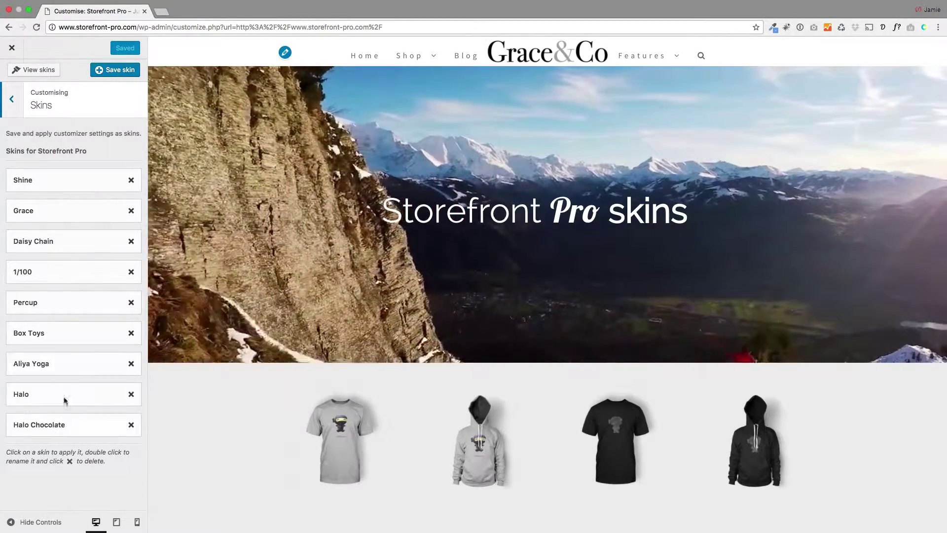
{"action": "left_click", "coordinate": [44, 271]}
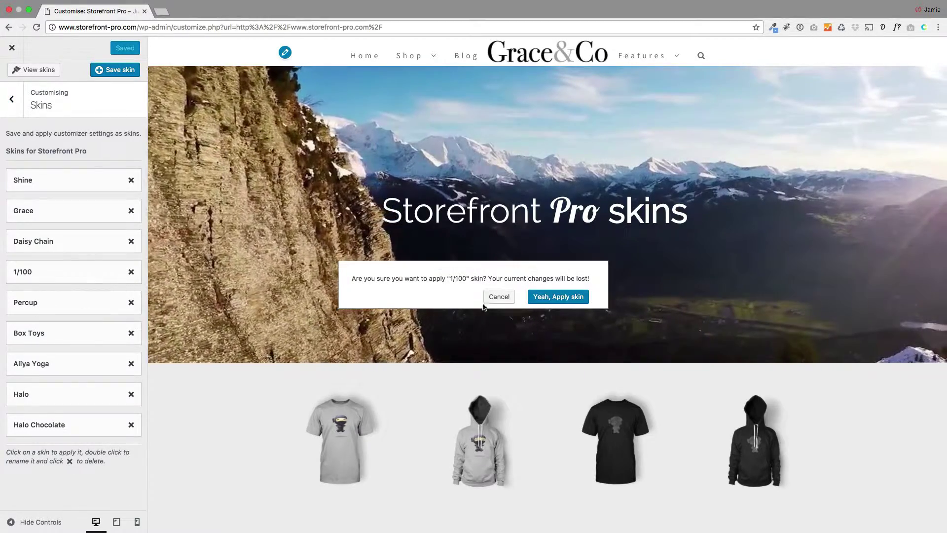
{"action": "left_click", "coordinate": [547, 297]}
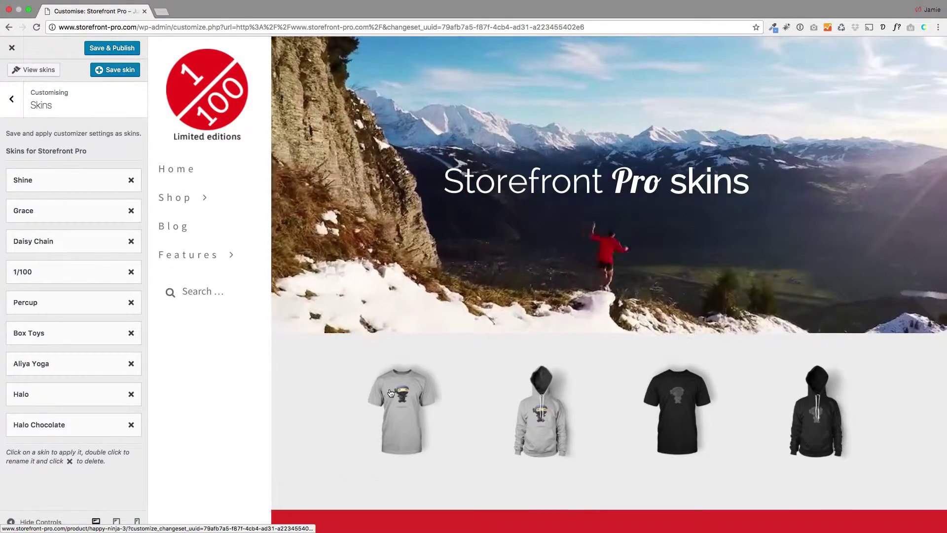
{"action": "scroll", "coordinate": [390, 392], "scroll_direction": "down", "scroll_amount": 5}
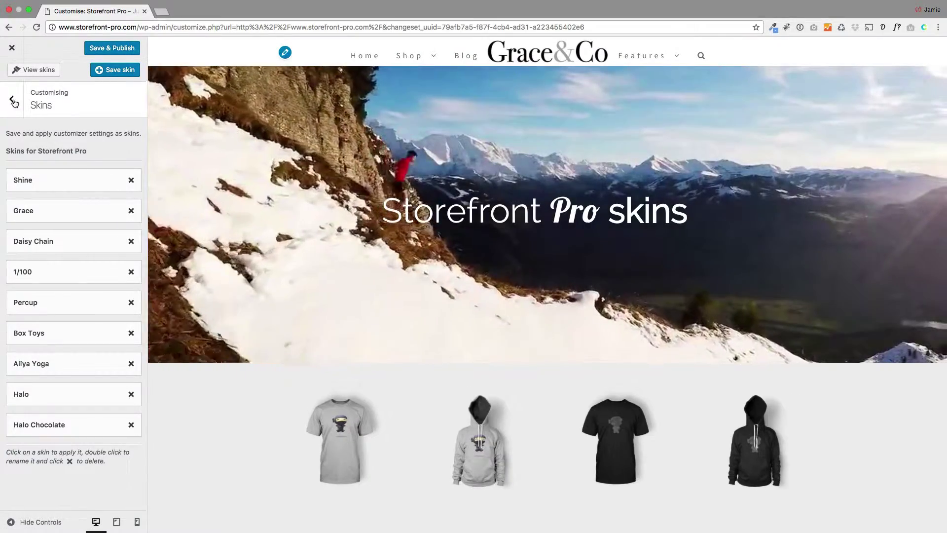
Set the Primary Navigation style to Centered
{"action": "left_click", "coordinate": [13, 101]}
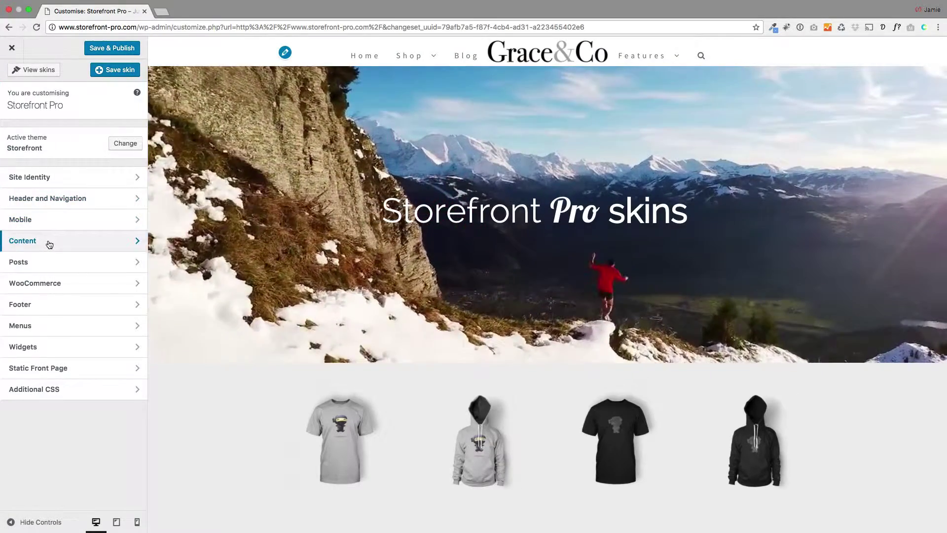
{"action": "left_click", "coordinate": [57, 197]}
{"action": "left_click", "coordinate": [48, 154]}
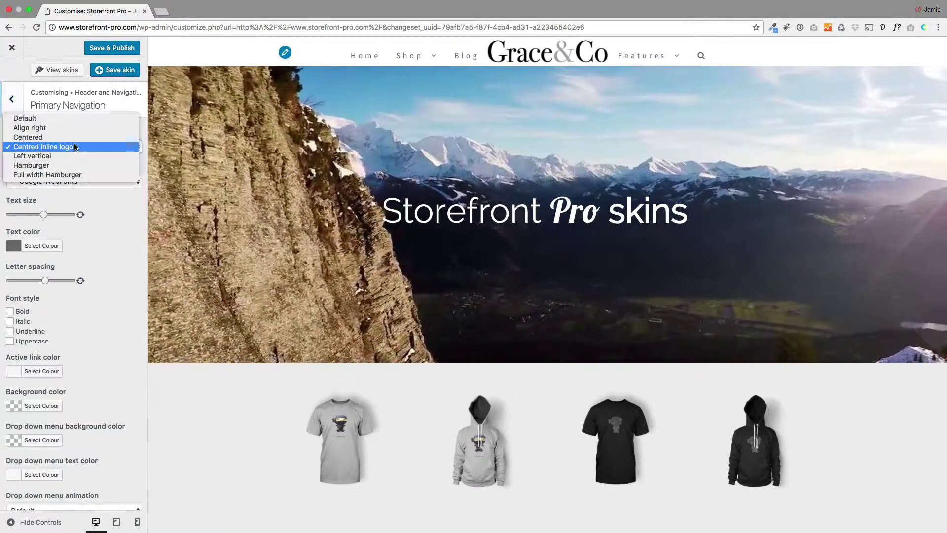
{"action": "left_click", "coordinate": [61, 139]}
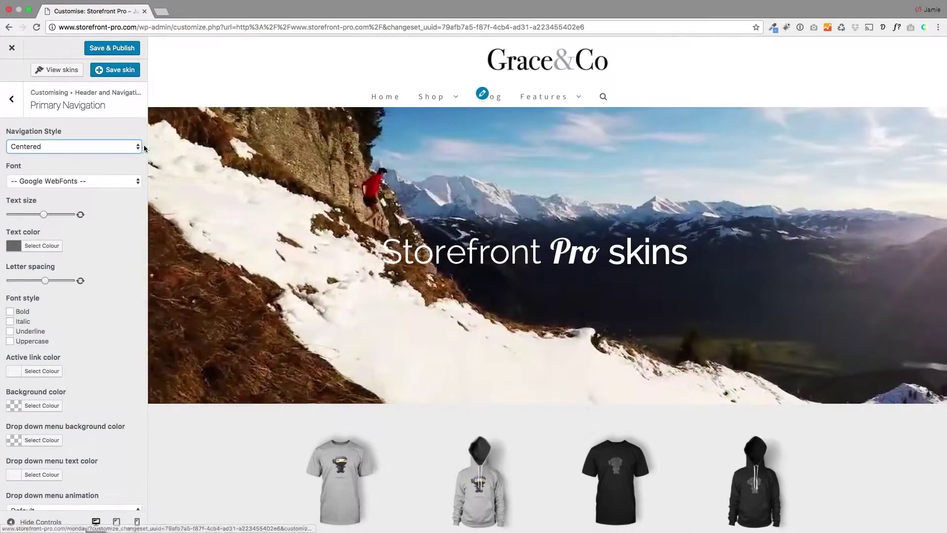
Set the Header Elements cart text colour to black
{"action": "left_click", "coordinate": [9, 107]}
{"action": "left_click", "coordinate": [15, 134]}
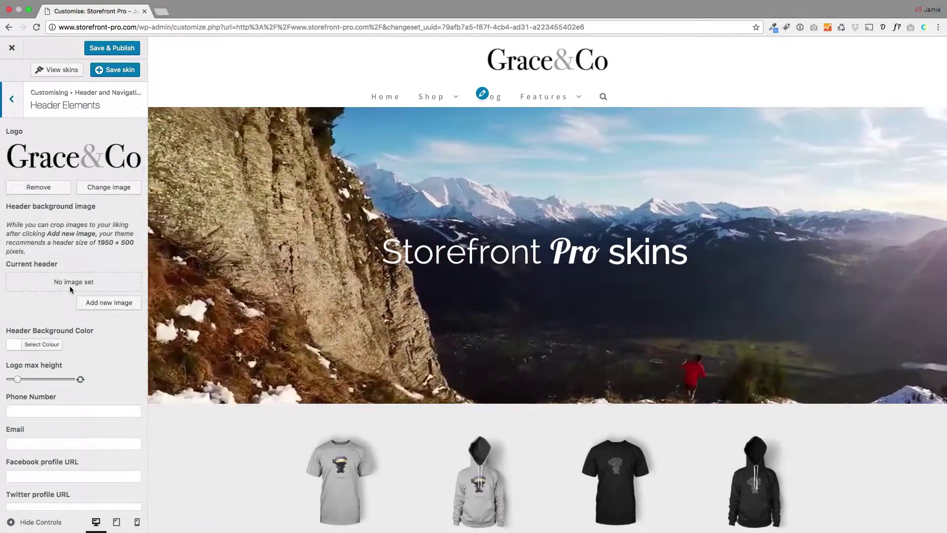
{"action": "scroll", "coordinate": [71, 290], "scroll_direction": "down", "scroll_amount": 8}
{"action": "left_click", "coordinate": [42, 433]}
{"action": "scroll", "coordinate": [63, 434], "scroll_direction": "down", "scroll_amount": 3}
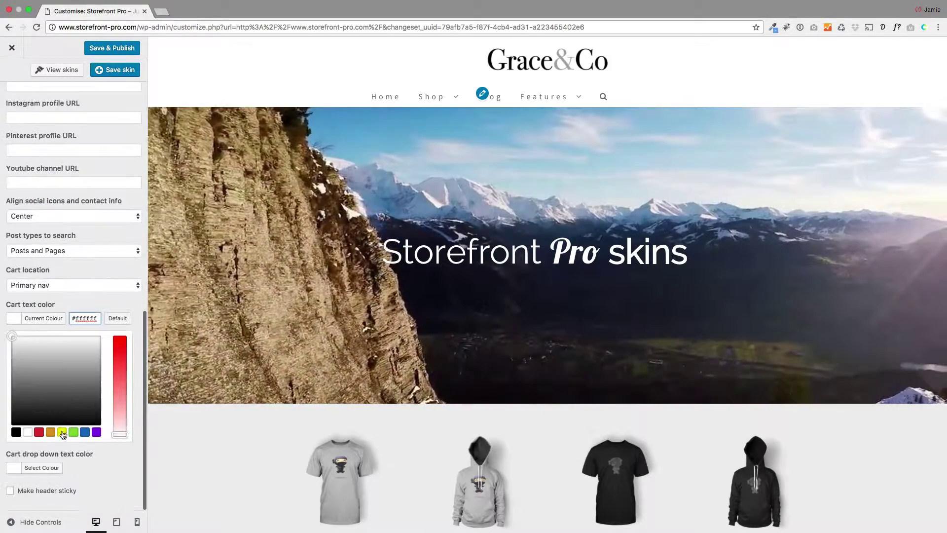
{"action": "left_click", "coordinate": [78, 298]}
{"action": "scroll", "coordinate": [79, 299], "scroll_direction": "up", "scroll_amount": 3}
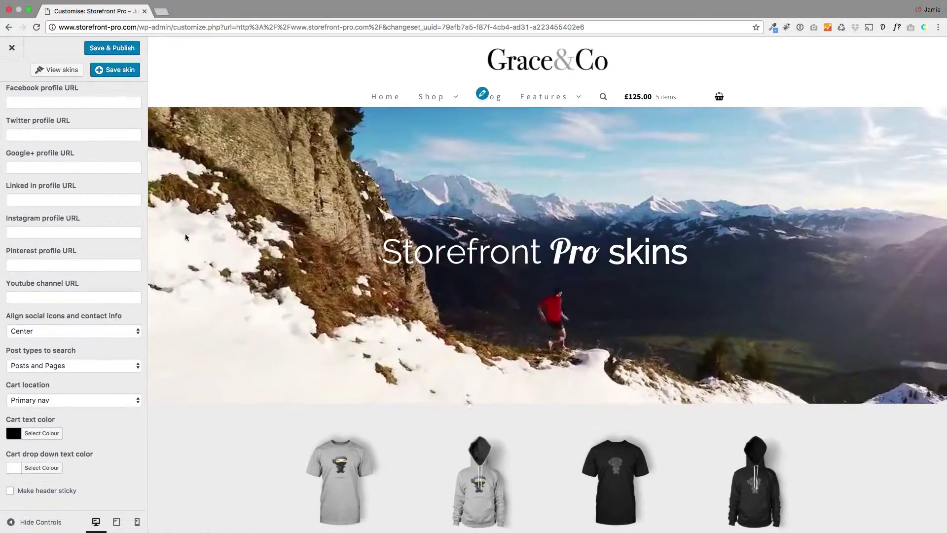
{"action": "scroll", "coordinate": [64, 207], "scroll_direction": "up", "scroll_amount": 5}
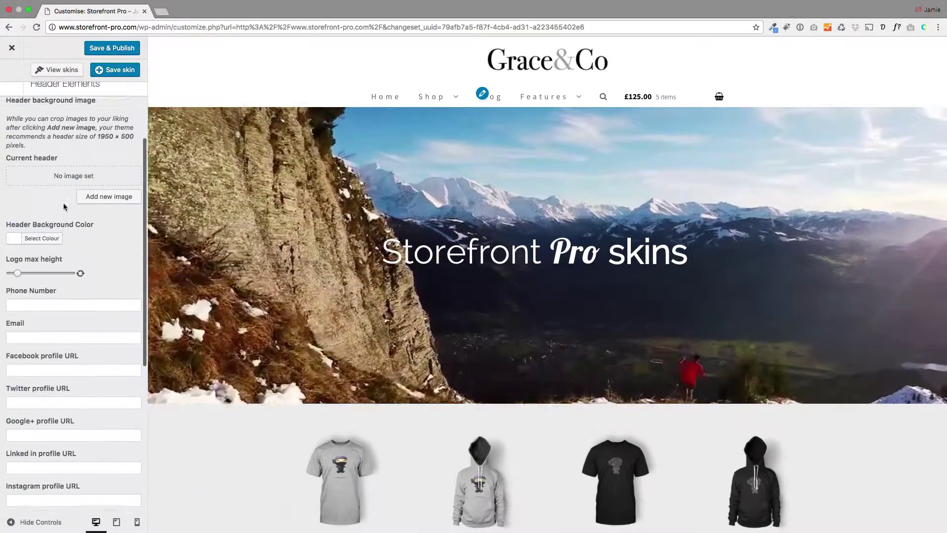
{"action": "scroll", "coordinate": [64, 207], "scroll_direction": "up", "scroll_amount": 2}
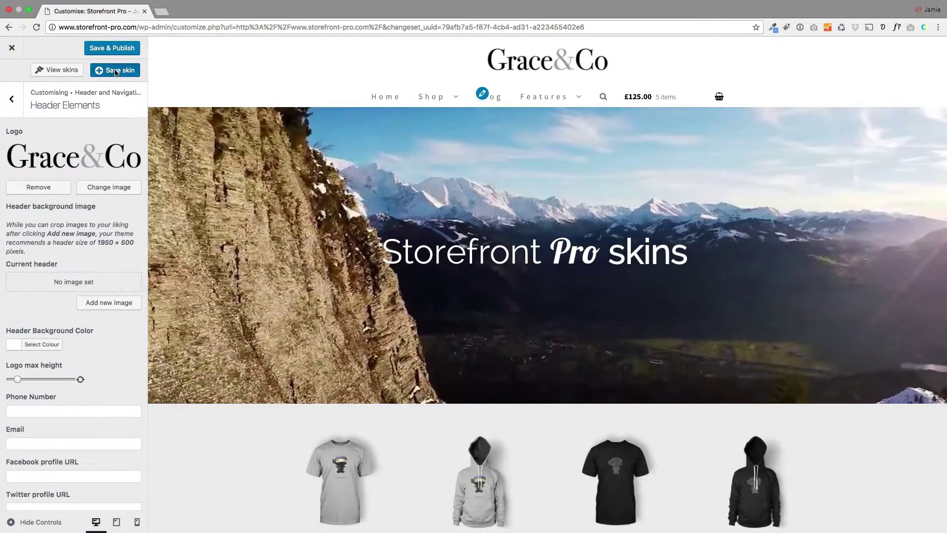
Save the current design as the skin 'Jamies new storefront design' and view the skins list
{"action": "left_click", "coordinate": [115, 71]}
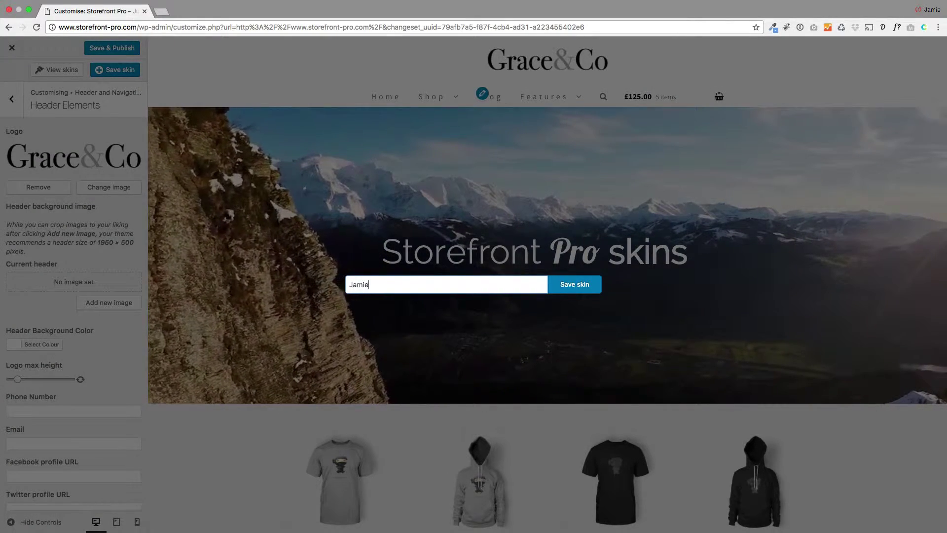
{"action": "type", "text": "Jamies new storefront design"}
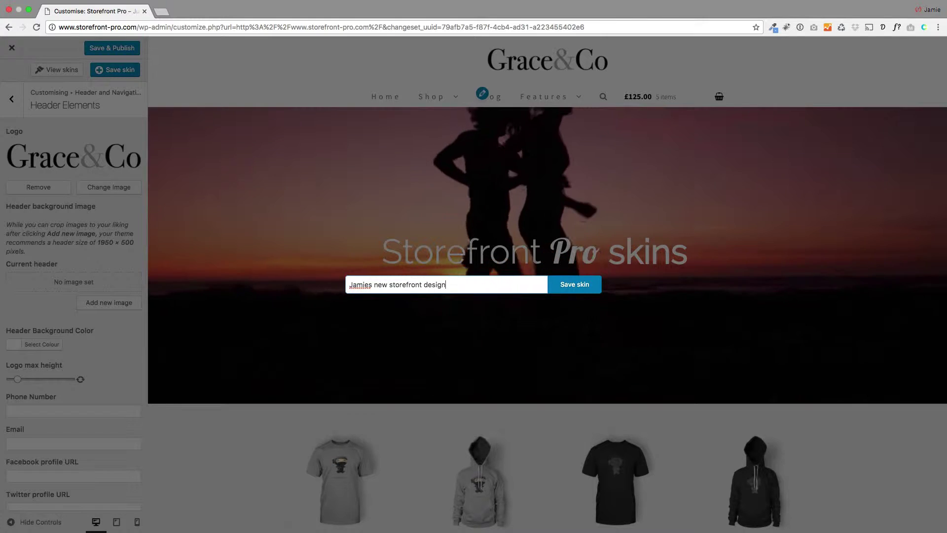
{"action": "left_click", "coordinate": [583, 285]}
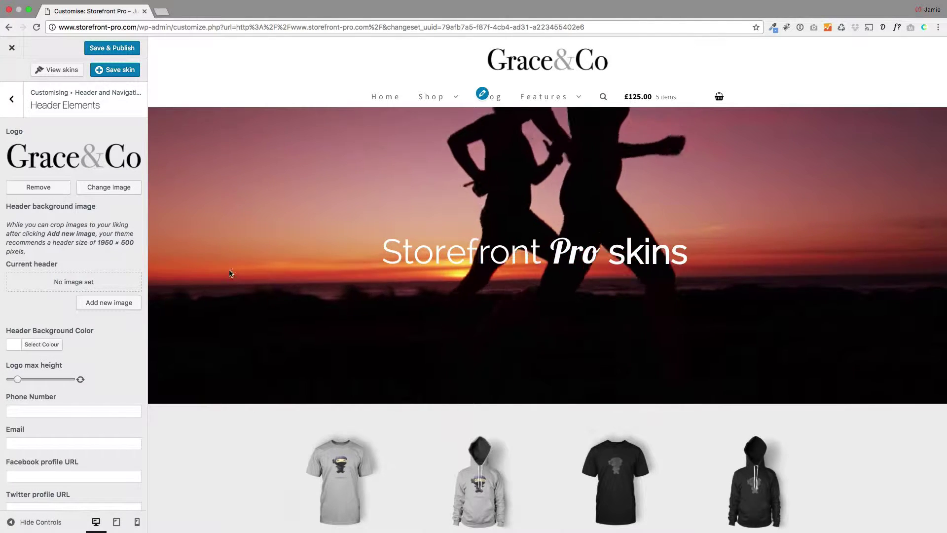
{"action": "left_click", "coordinate": [56, 75]}
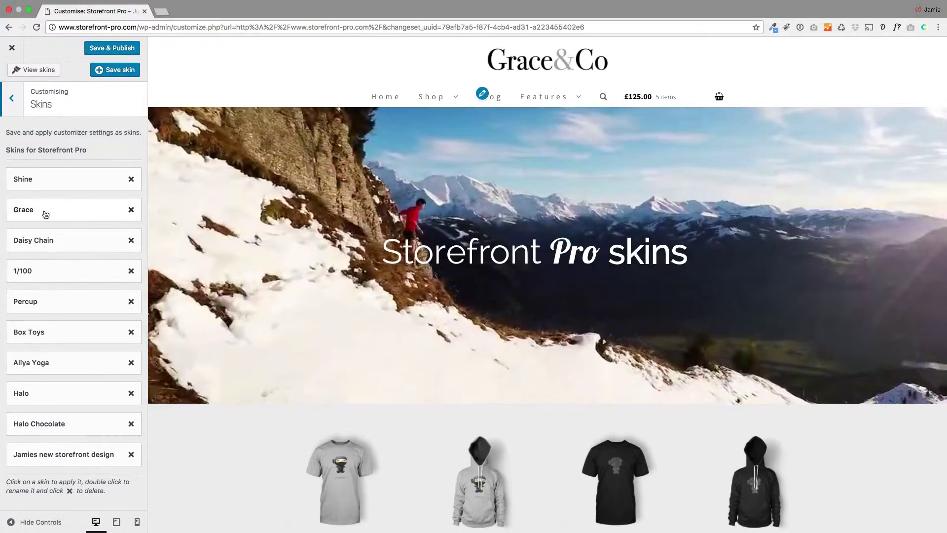
Apply 1/100, reapply Jamies new storefront design, then publish and close the Customizer
{"action": "left_click", "coordinate": [62, 271]}
{"action": "left_click", "coordinate": [535, 296]}
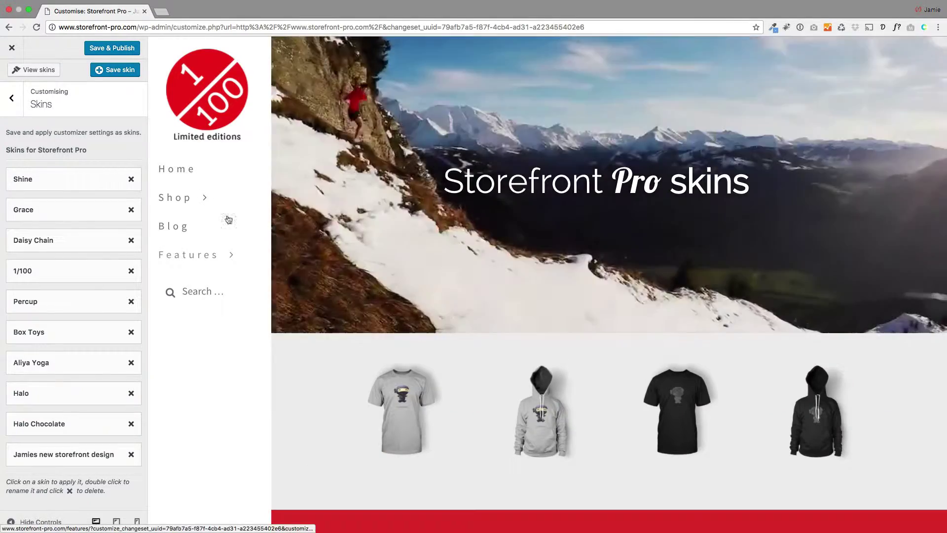
{"action": "left_click", "coordinate": [64, 454]}
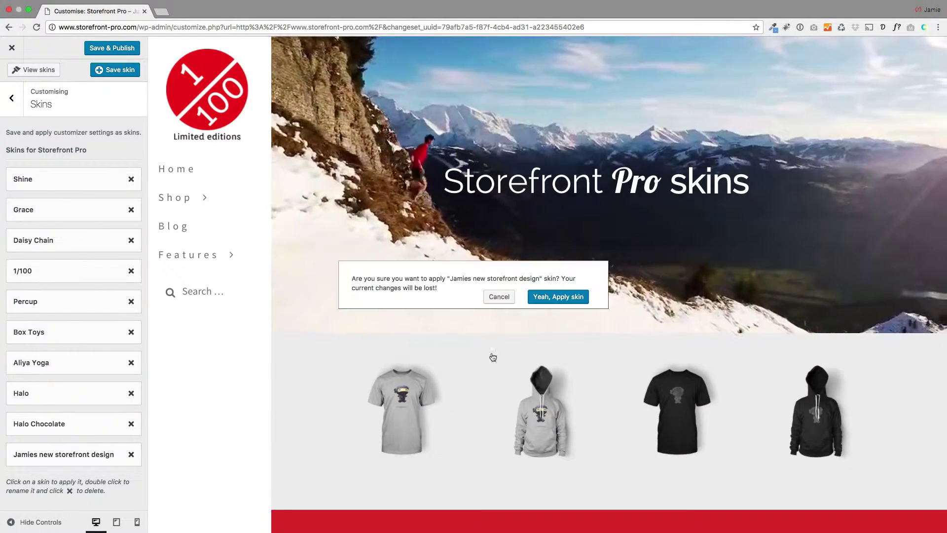
{"action": "left_click", "coordinate": [564, 297]}
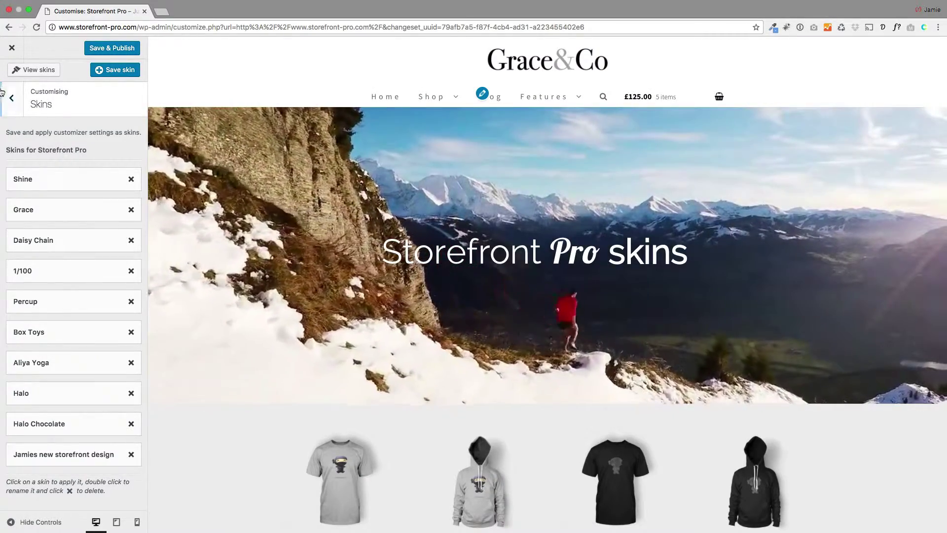
{"action": "left_click", "coordinate": [98, 50]}
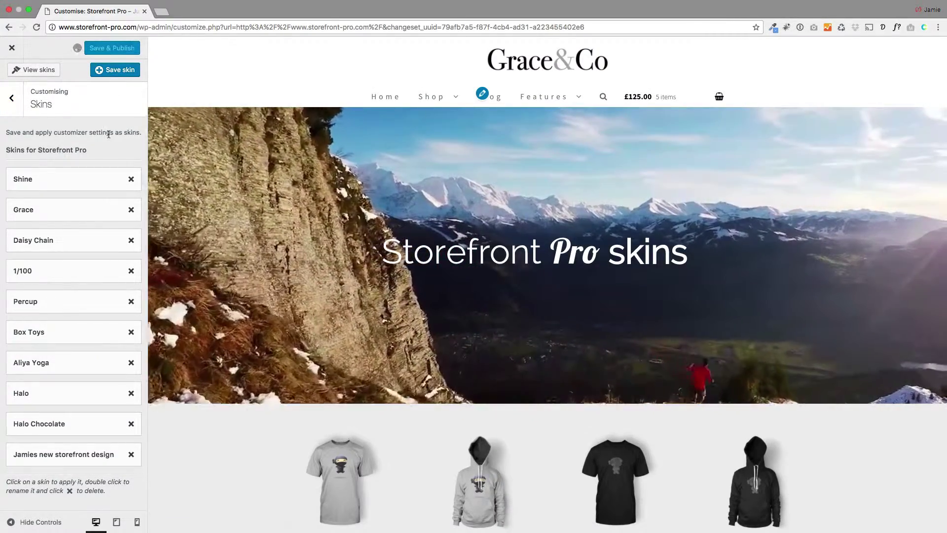
{"action": "left_click", "coordinate": [12, 47]}
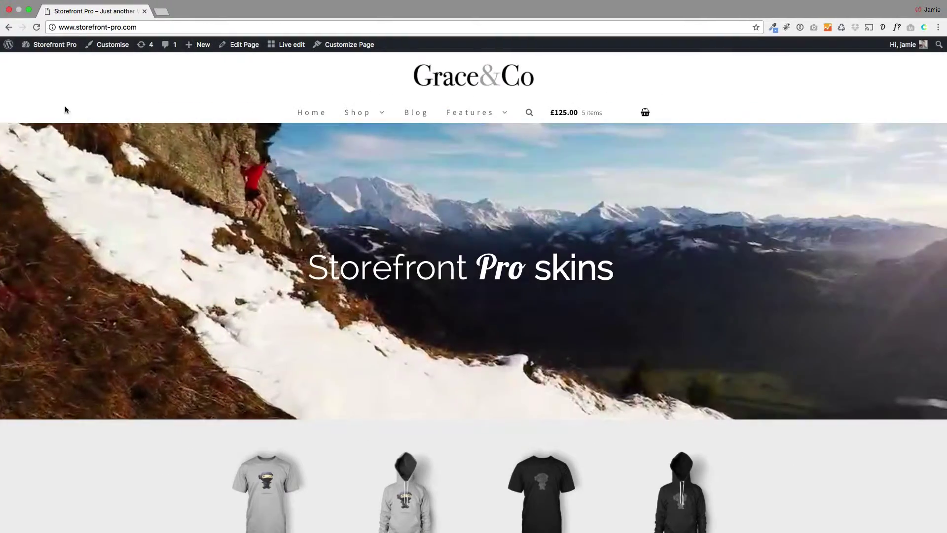
On the Storefront Pro Skins page, drag Jamies new storefront design into the export drop zone
{"action": "mouse_move", "coordinate": [55, 46]}
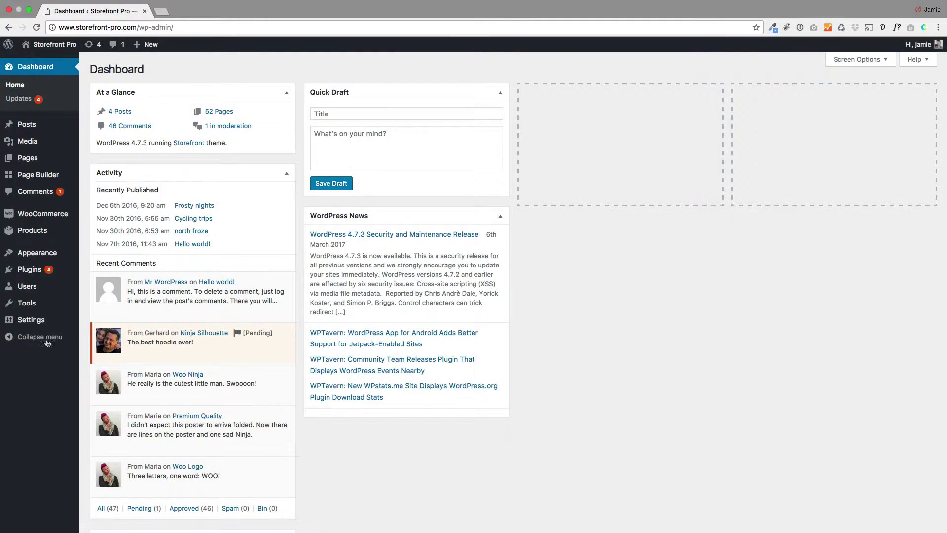
{"action": "mouse_move", "coordinate": [33, 267]}
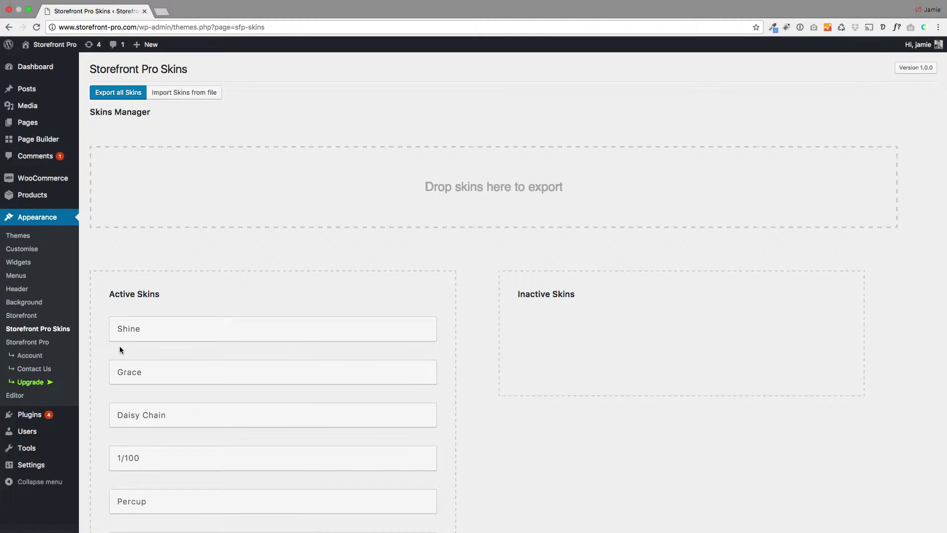
{"action": "scroll", "coordinate": [398, 370], "scroll_direction": "down", "scroll_amount": 5}
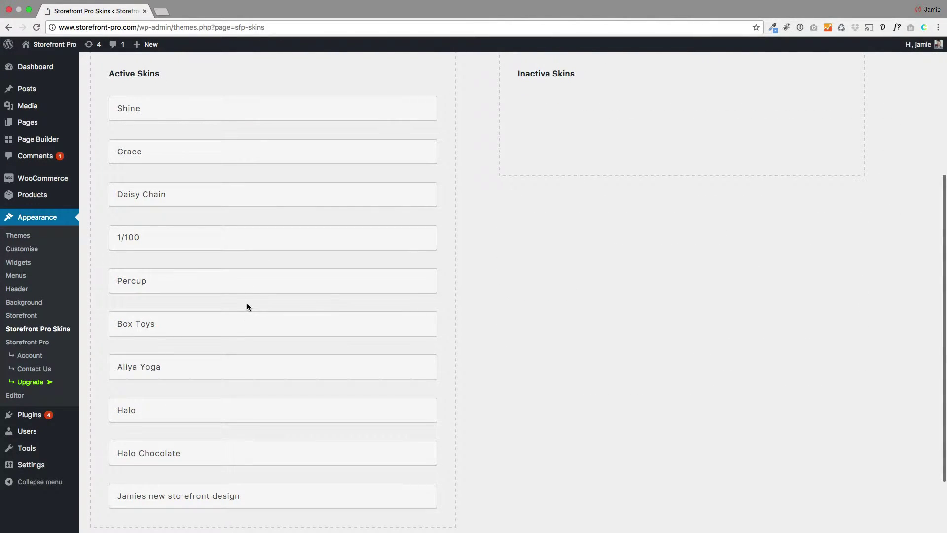
{"action": "scroll", "coordinate": [247, 305], "scroll_direction": "up", "scroll_amount": 5}
{"action": "scroll", "coordinate": [248, 306], "scroll_direction": "down", "scroll_amount": 3}
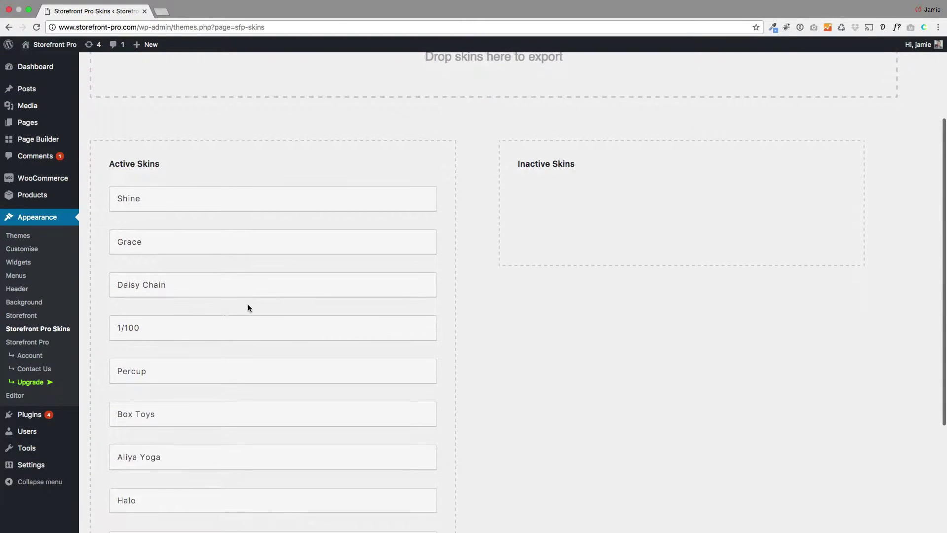
{"action": "scroll", "coordinate": [248, 304], "scroll_direction": "down", "scroll_amount": 5}
{"action": "scroll", "coordinate": [247, 304], "scroll_direction": "up", "scroll_amount": 1}
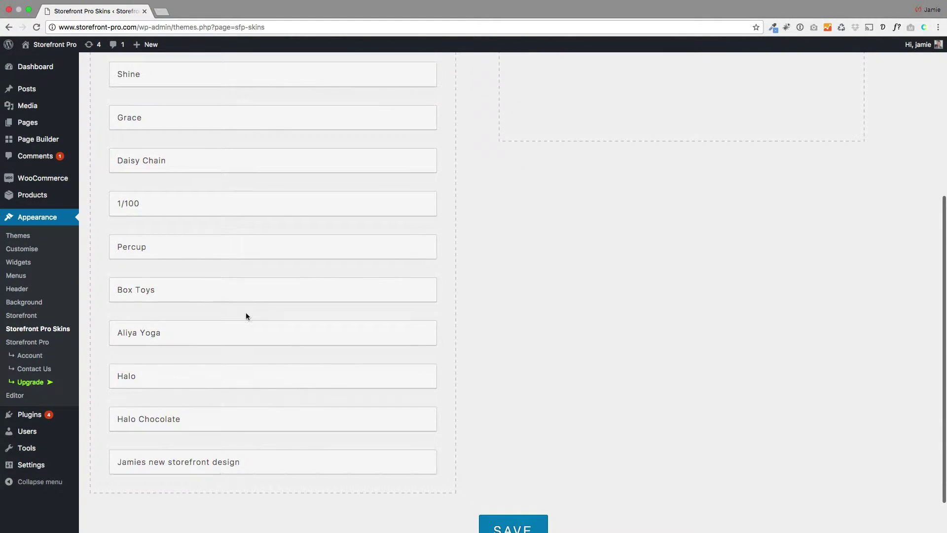
{"action": "left_click_drag", "start_coordinate": [261, 454], "coordinate": [483, 209]}
{"action": "scroll", "coordinate": [222, 375], "scroll_direction": "down", "scroll_amount": 5}
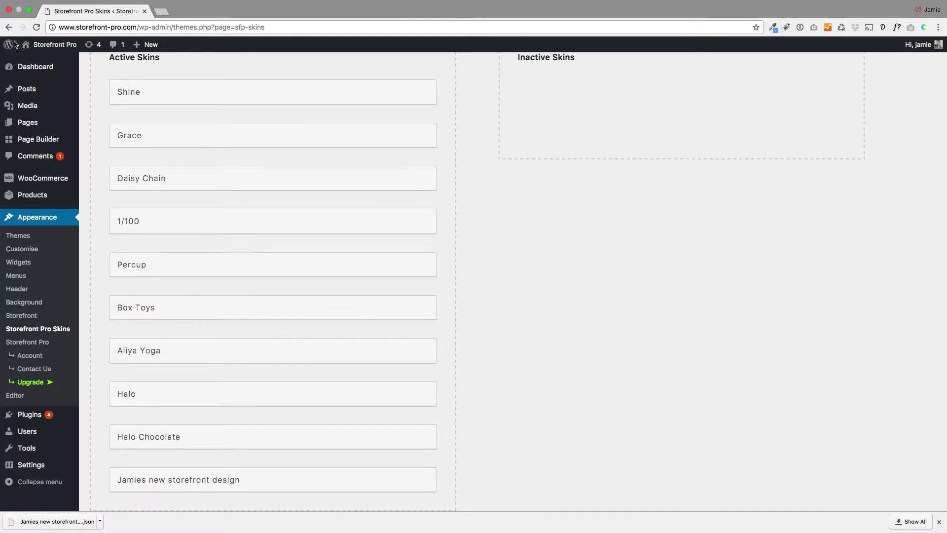
Save the exported skin JSON file onto the desktop
{"action": "left_click", "coordinate": [30, 10]}
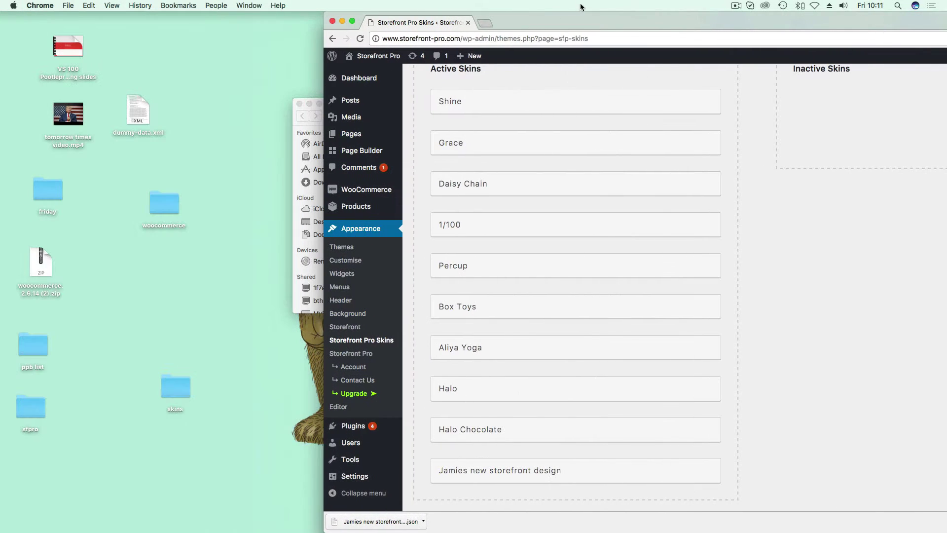
{"action": "left_click_drag", "start_coordinate": [235, 320], "coordinate": [235, 319]}
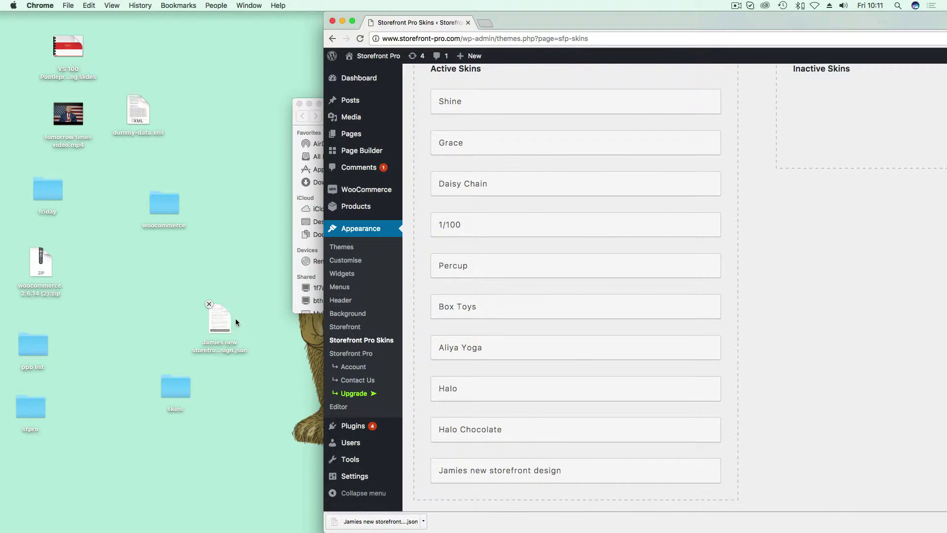
{"action": "left_click", "coordinate": [351, 21]}
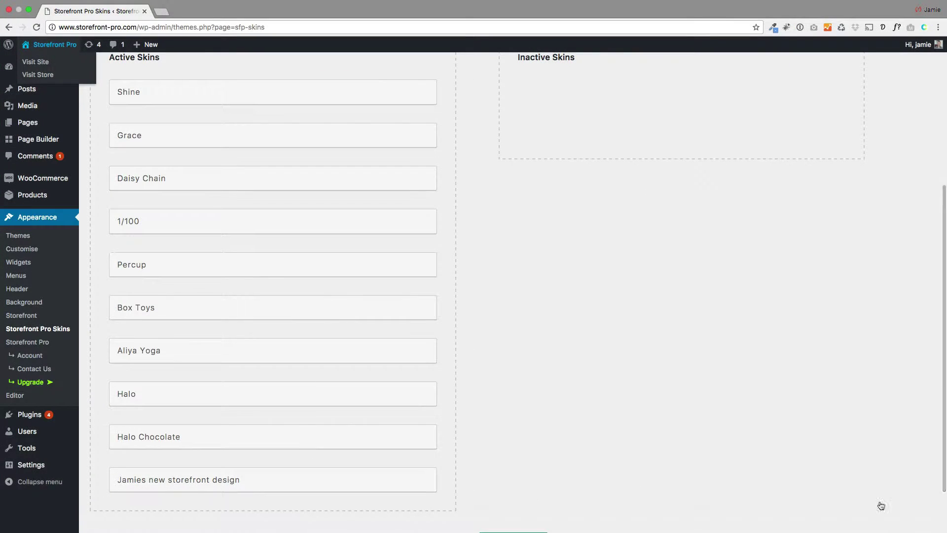
Bring up the 'Import Skins from file' prompt on the Storefront Pro Skins page
{"action": "scroll", "coordinate": [295, 216], "scroll_direction": "up", "scroll_amount": 5}
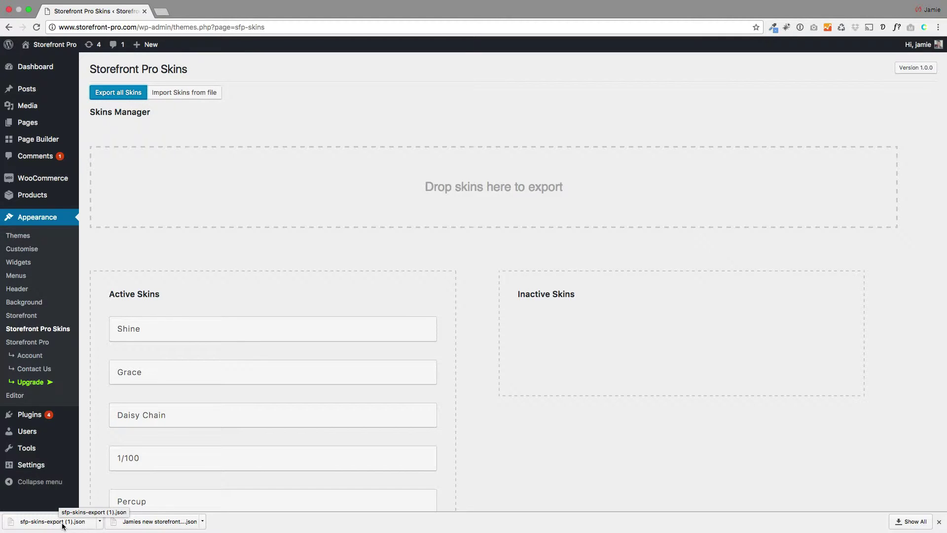
{"action": "left_click", "coordinate": [175, 94]}
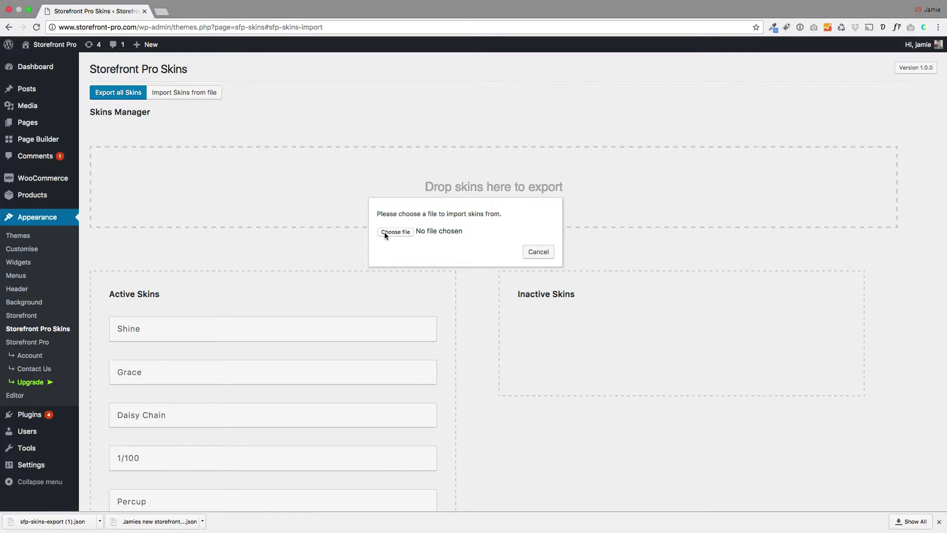
Cancel the import and move Shine, Grace and Daisy Chain into Inactive Skins
{"action": "left_click", "coordinate": [538, 254]}
{"action": "scroll", "coordinate": [296, 296], "scroll_direction": "down", "scroll_amount": 3}
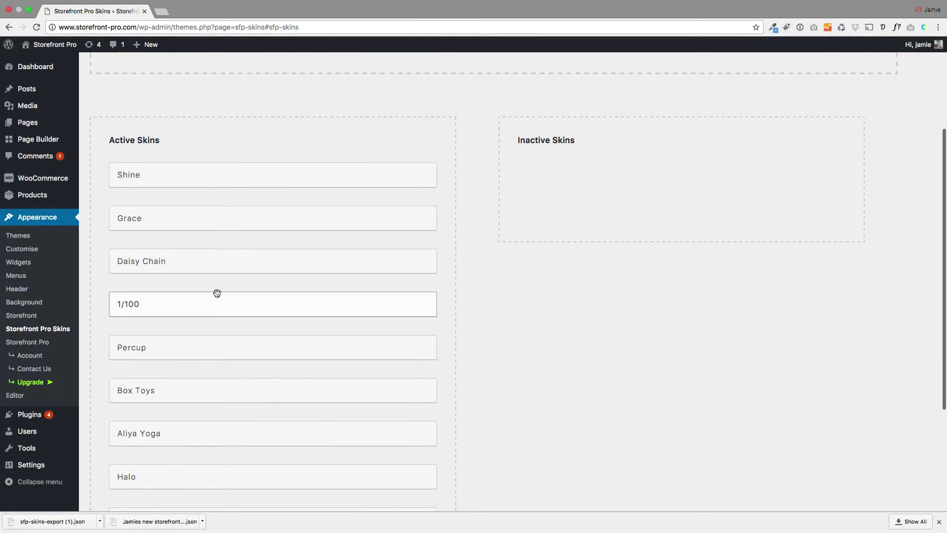
{"action": "scroll", "coordinate": [191, 330], "scroll_direction": "up", "scroll_amount": 3}
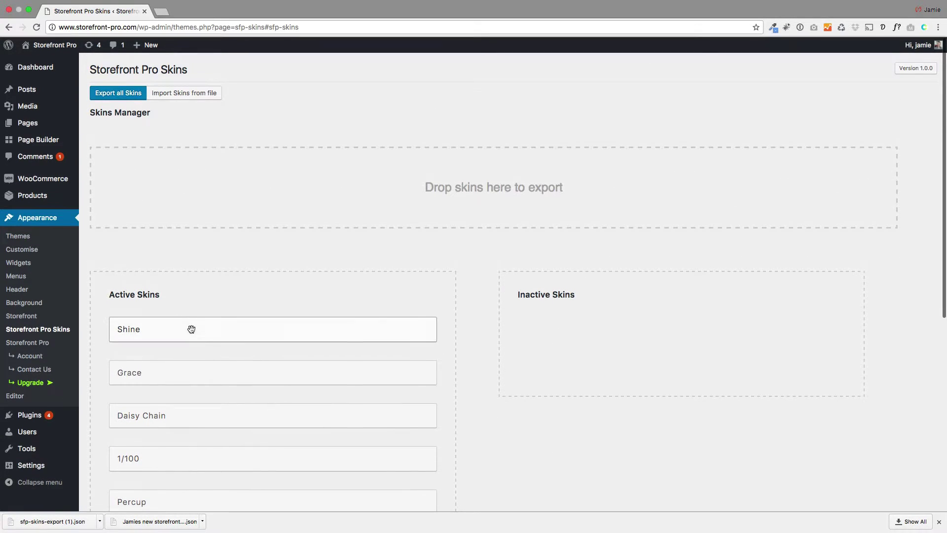
{"action": "left_click_drag", "start_coordinate": [180, 316], "coordinate": [547, 328]}
{"action": "left_click_drag", "start_coordinate": [234, 329], "coordinate": [613, 306]}
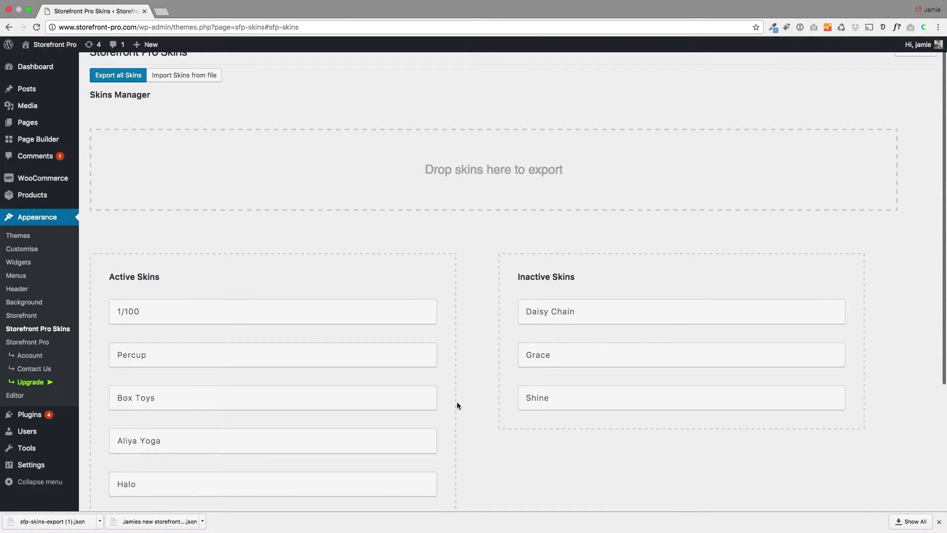
{"action": "scroll", "coordinate": [457, 405], "scroll_direction": "down", "scroll_amount": 1}
{"action": "scroll", "coordinate": [456, 405], "scroll_direction": "up", "scroll_amount": 3}
Check the saved skins list in the Customizer, then close it back to the site
{"action": "left_click", "coordinate": [48, 45]}
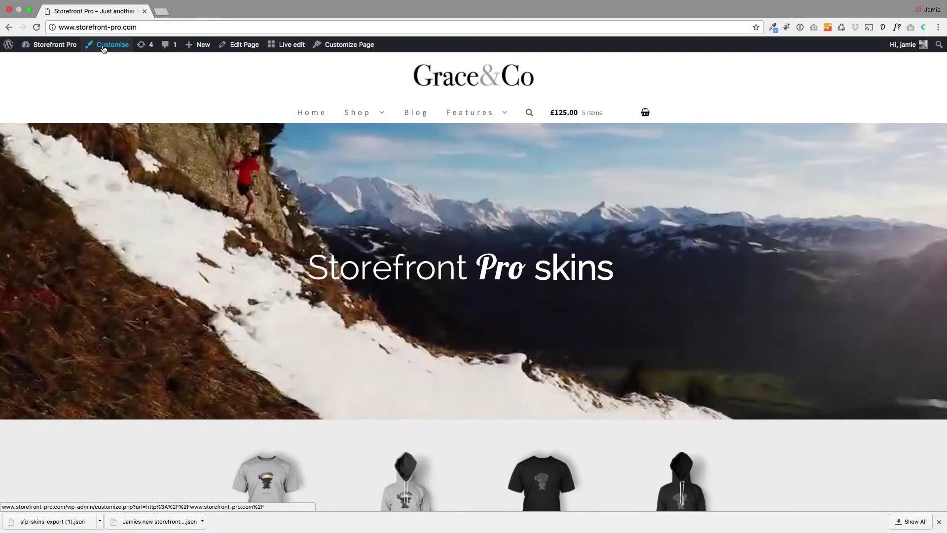
{"action": "left_click", "coordinate": [103, 47]}
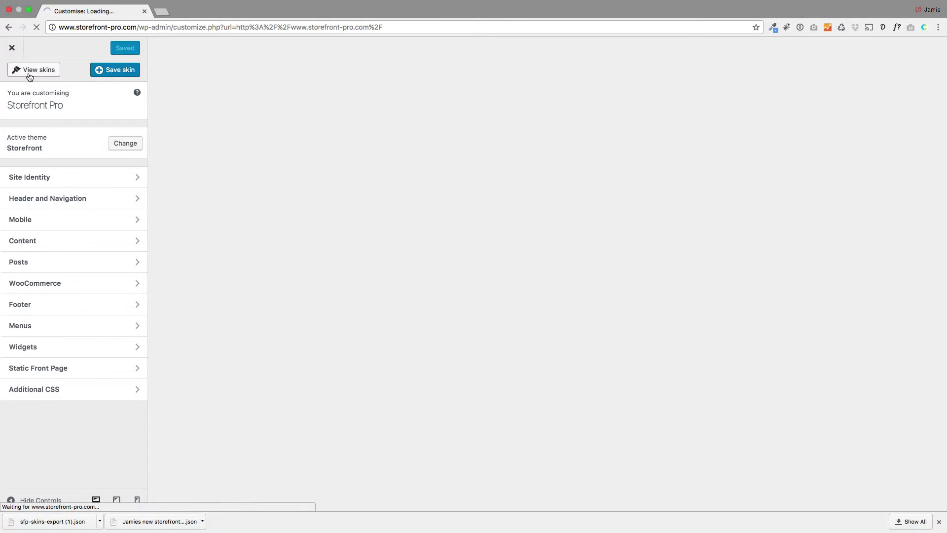
{"action": "left_click", "coordinate": [30, 75]}
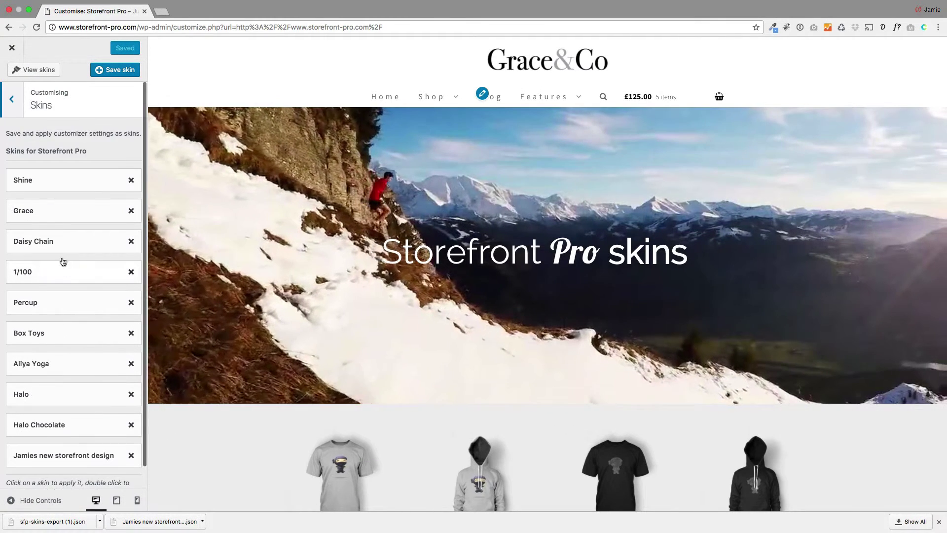
{"action": "left_click", "coordinate": [12, 48]}
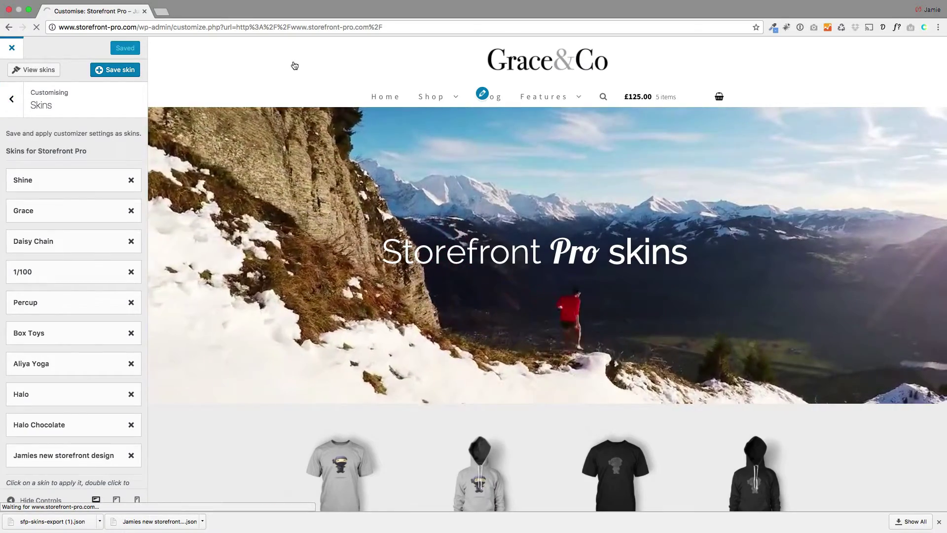